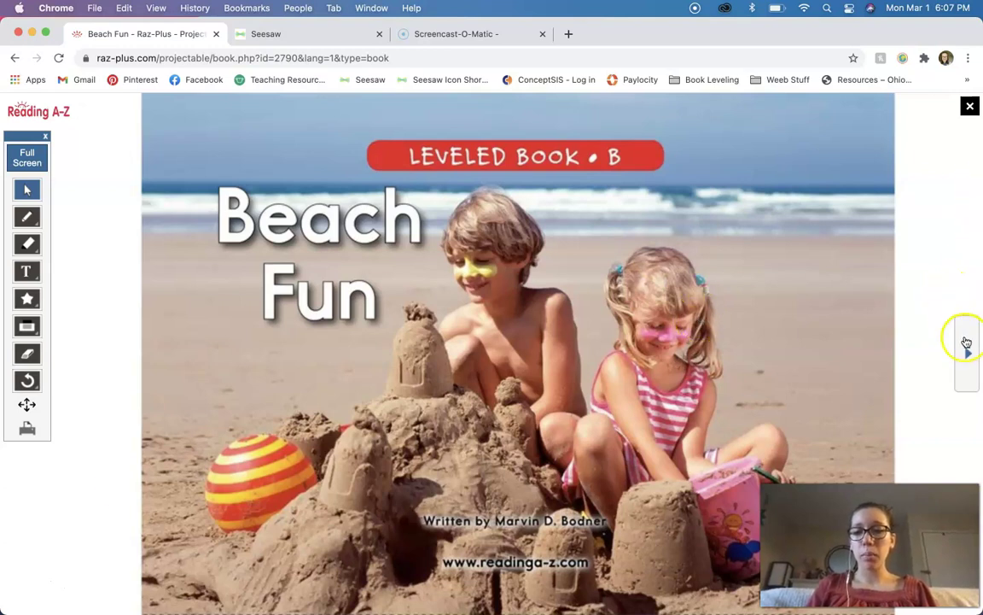
Step: Page from the Beach Fun cover past the title and Words to Know pages to 'We swim at the beach.'
click(967, 346)
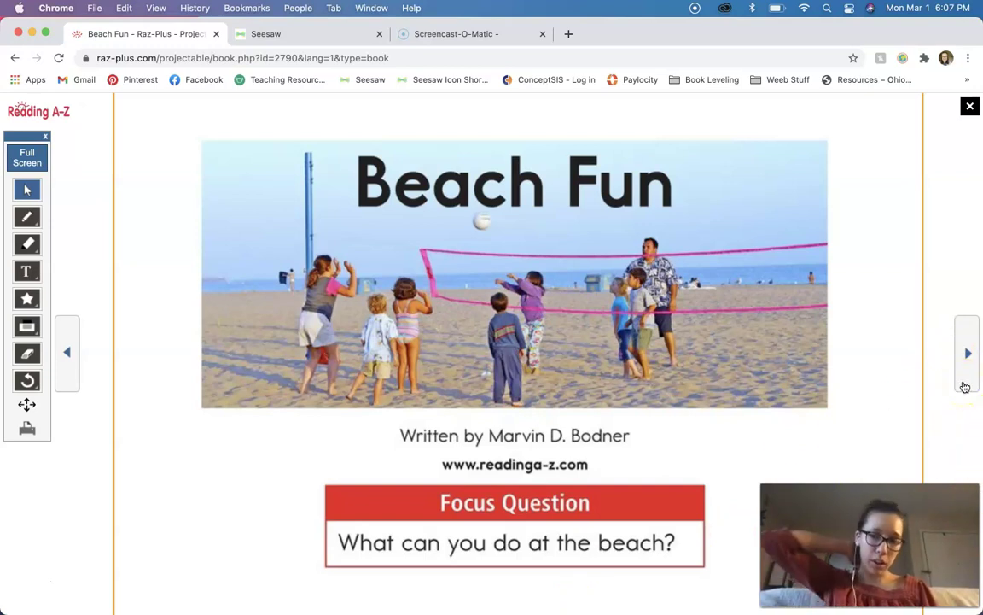
click(965, 382)
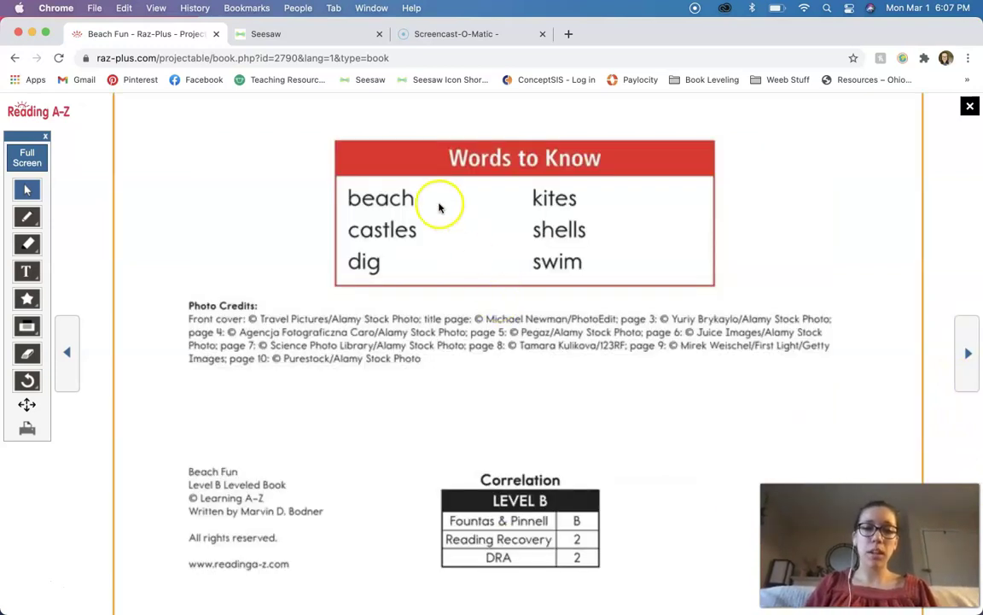
click(968, 376)
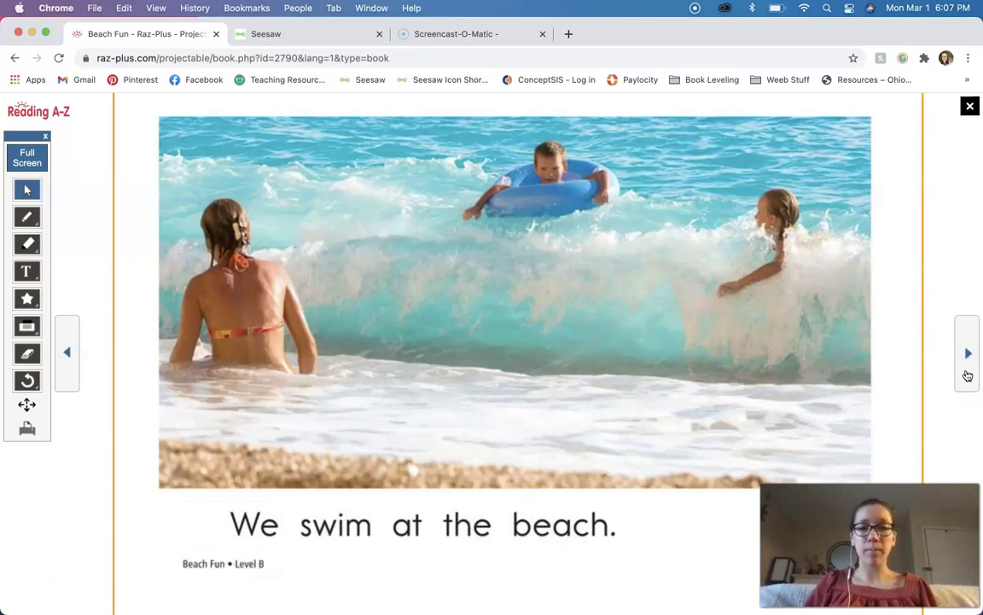
Step: Page through the dig, run, eat, play, kites, shells and castles pages to the final Connections page
click(968, 375)
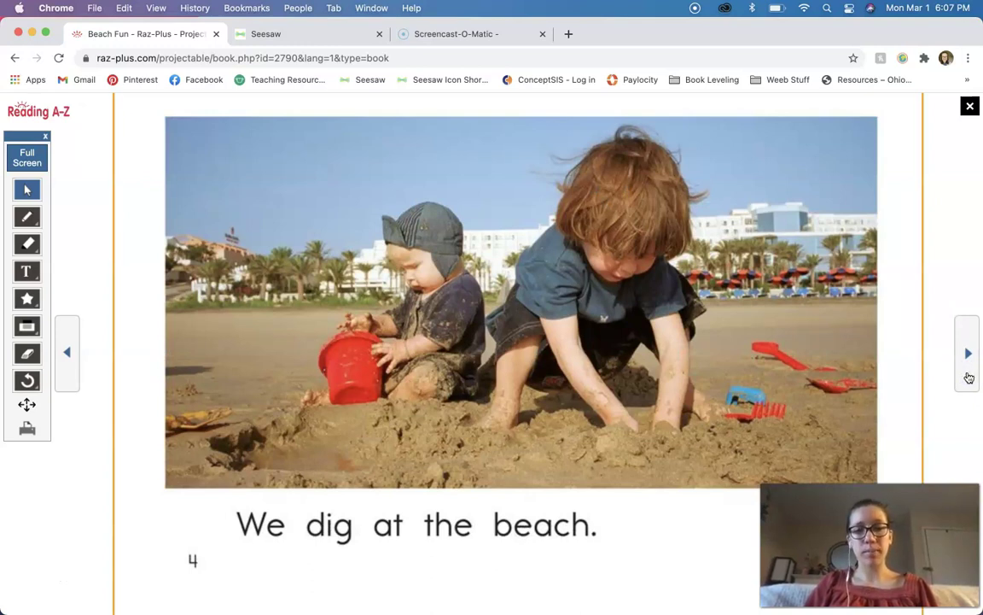
click(968, 377)
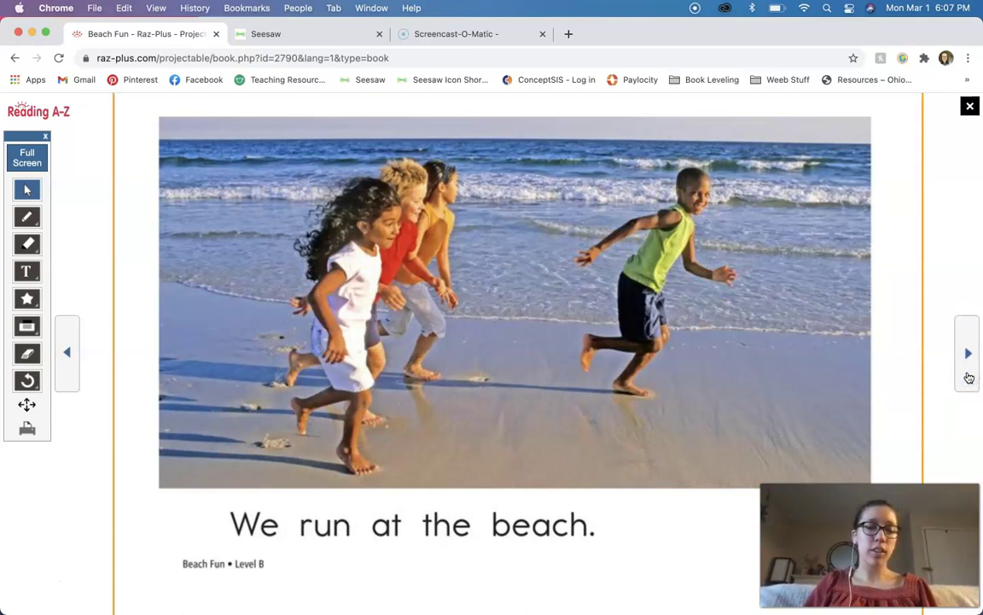
click(968, 377)
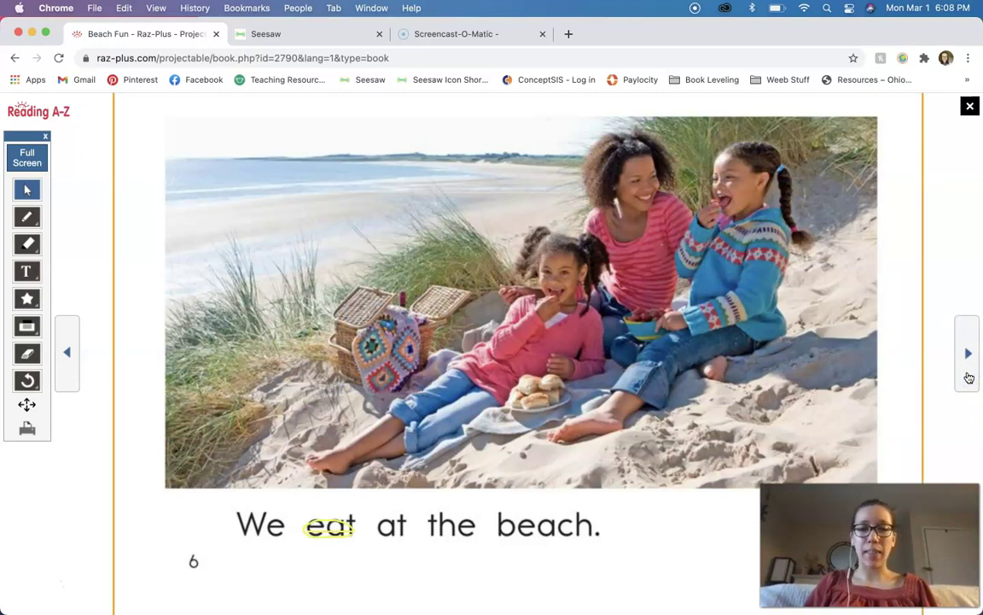
click(968, 377)
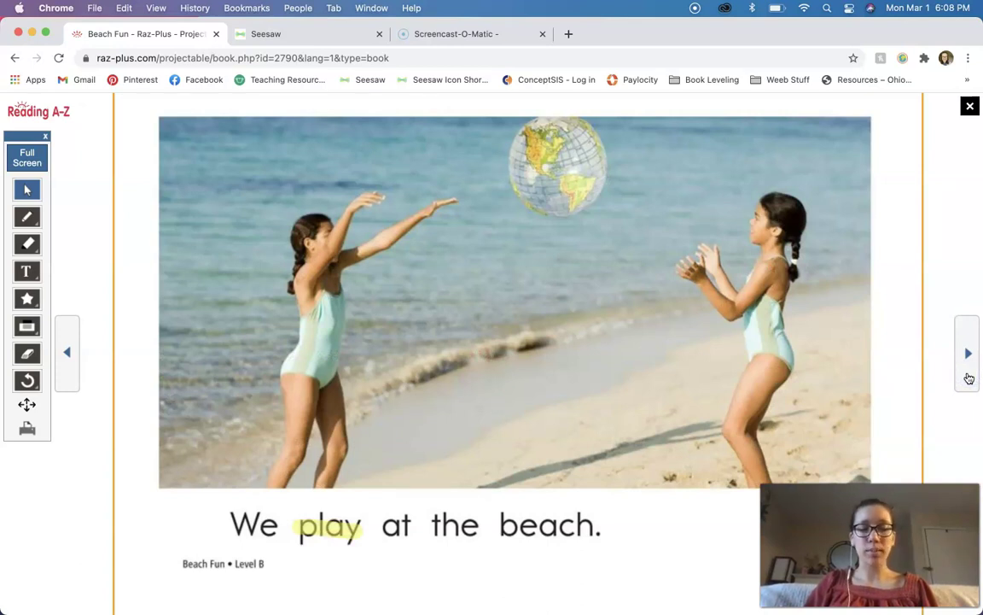
click(968, 376)
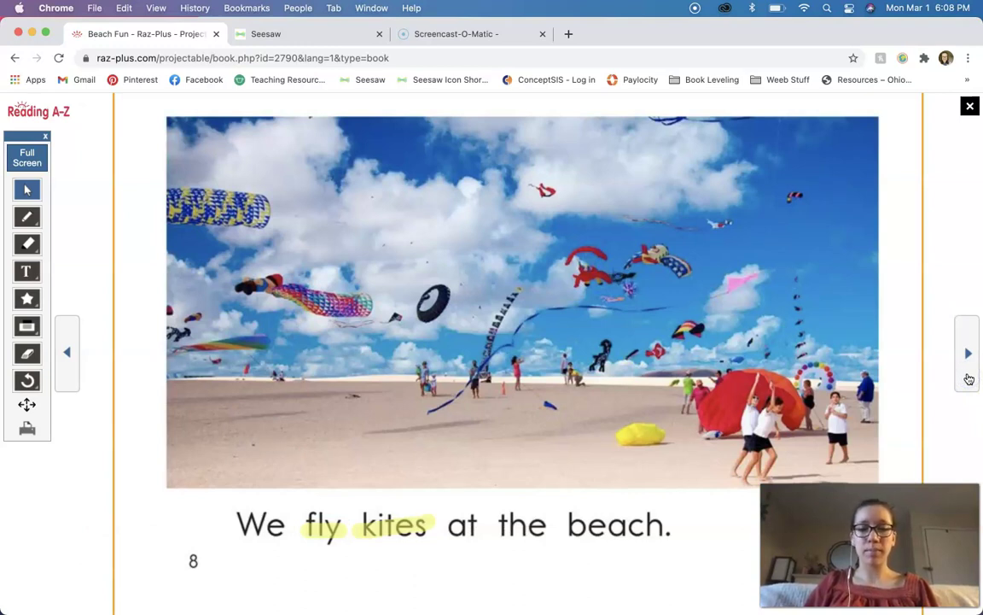
click(968, 377)
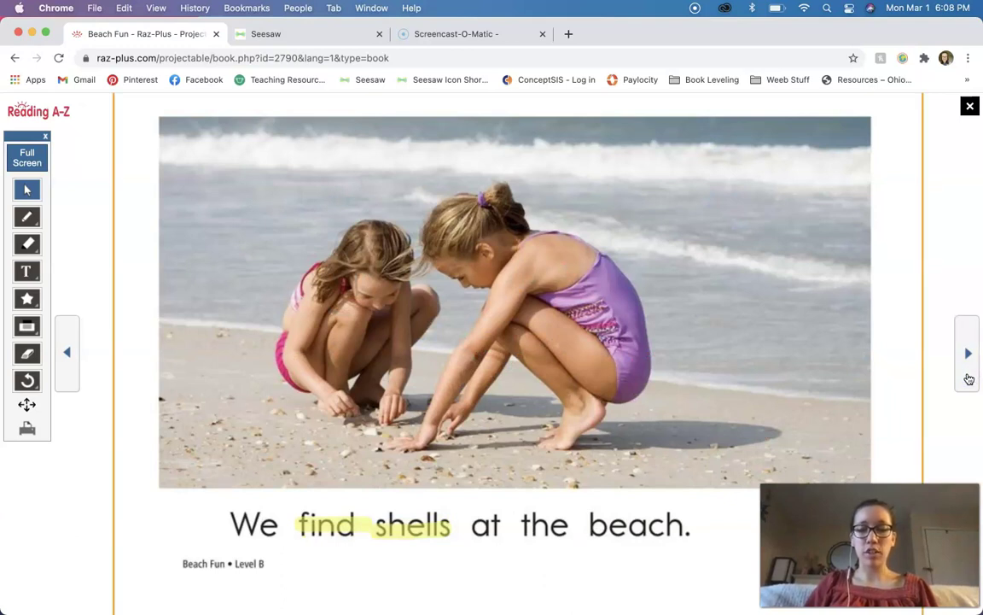
click(969, 379)
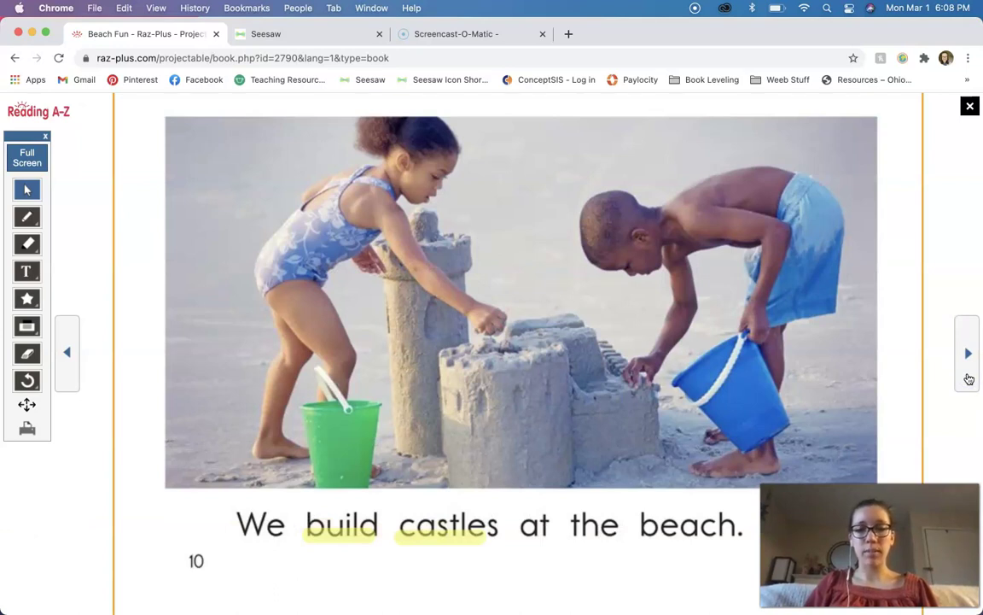
click(969, 379)
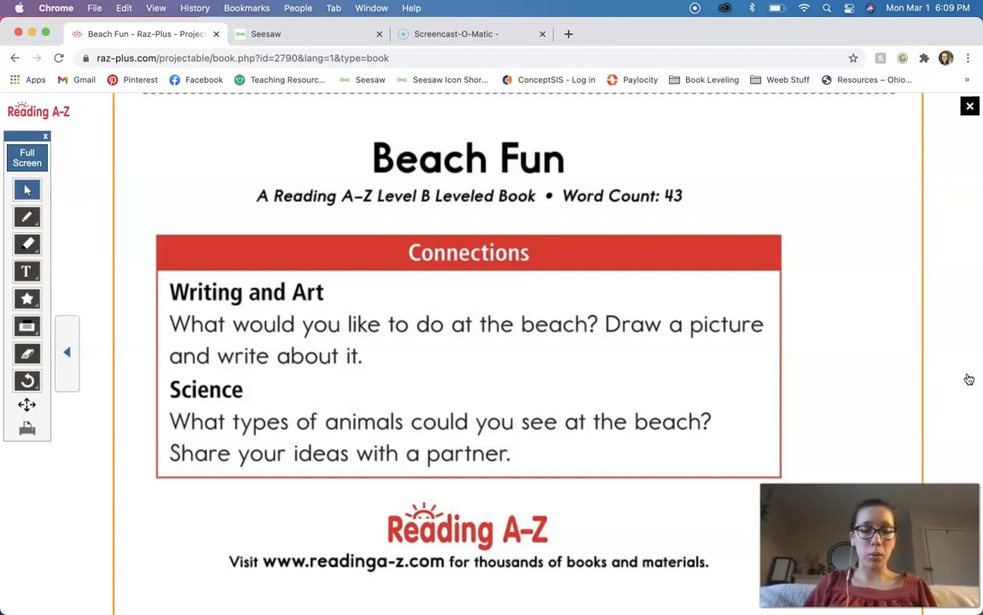
click(66, 353)
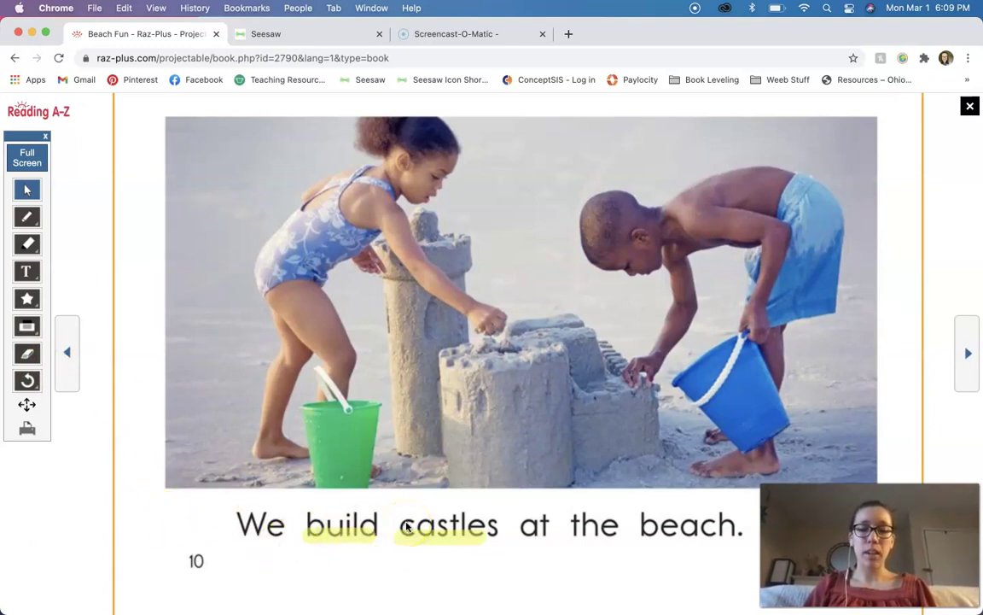
Step: Return to page 10, 'We build castles at the beach,' with 'build' and 'castles' highlighted
mouse_move(203, 533)
mouse_down()
mouse_move(266, 540)
mouse_move(258, 534)
mouse_up()
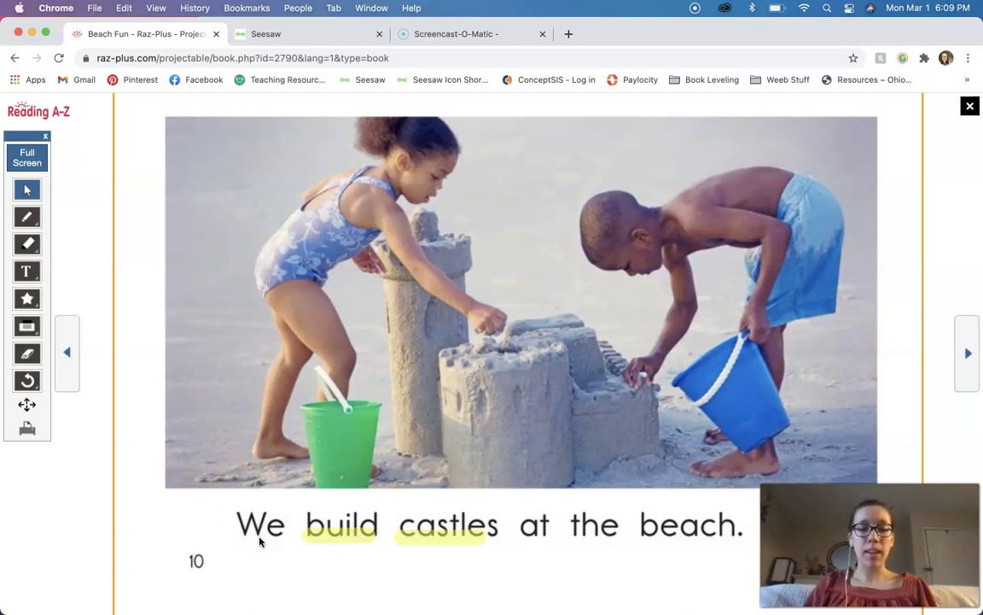
click(246, 541)
mouse_move(246, 541)
mouse_down()
mouse_move(259, 535)
mouse_move(265, 510)
mouse_up()
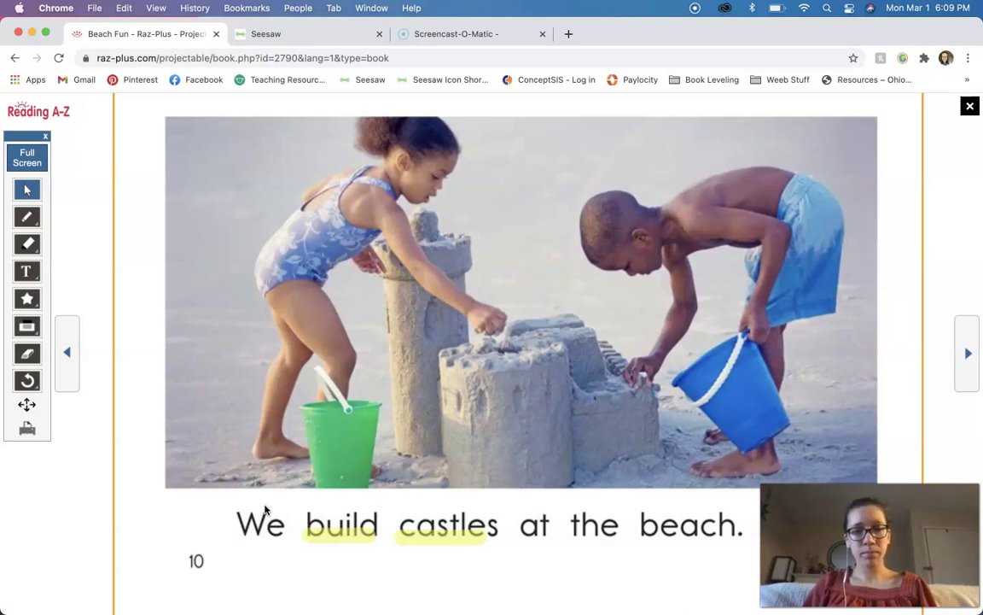
click(264, 525)
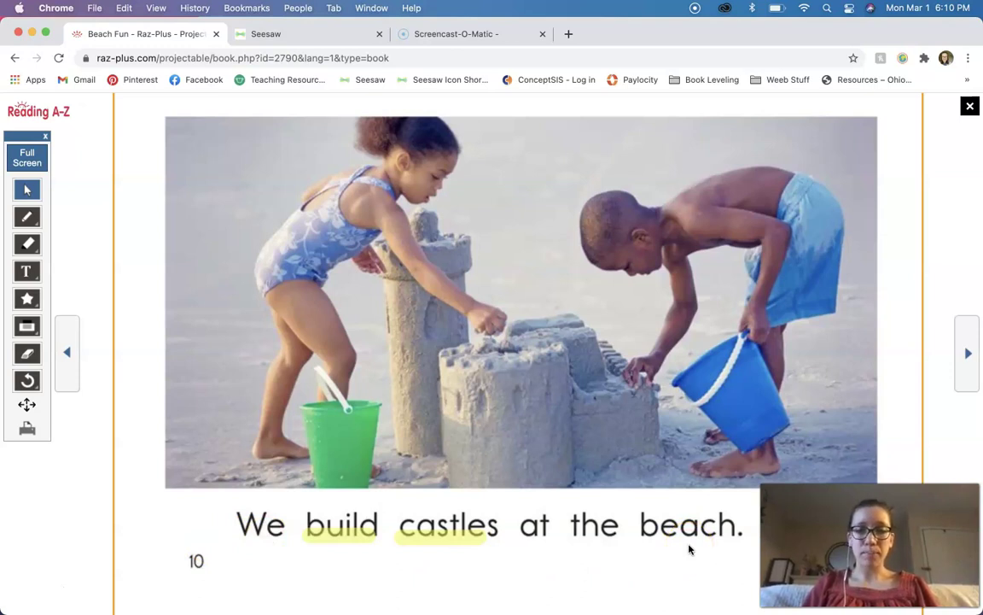
Step: Open a blank activity page, add a text box reading 'i can see the cat', and widen it to one line
click(187, 596)
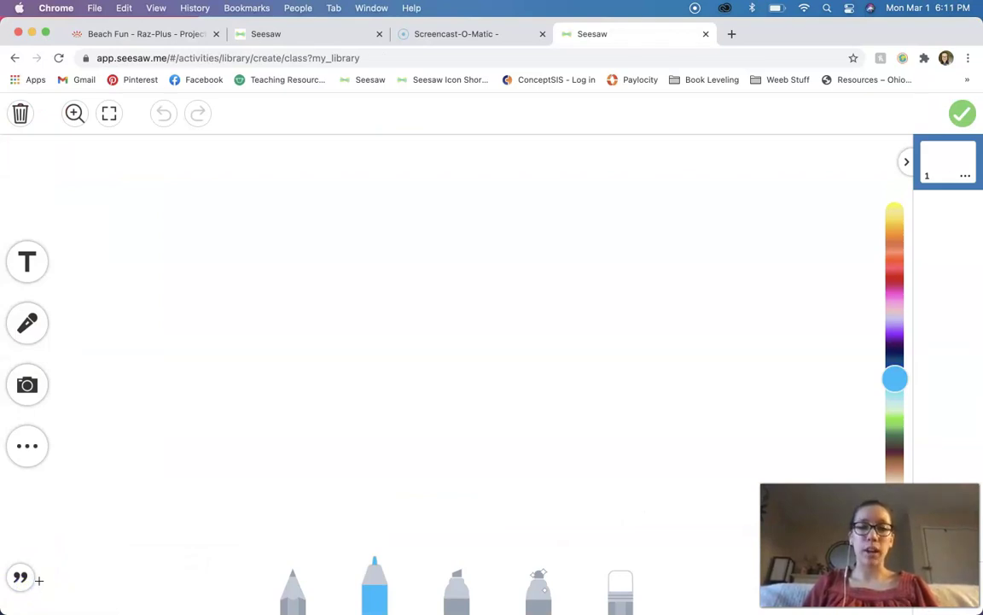
click(26, 261)
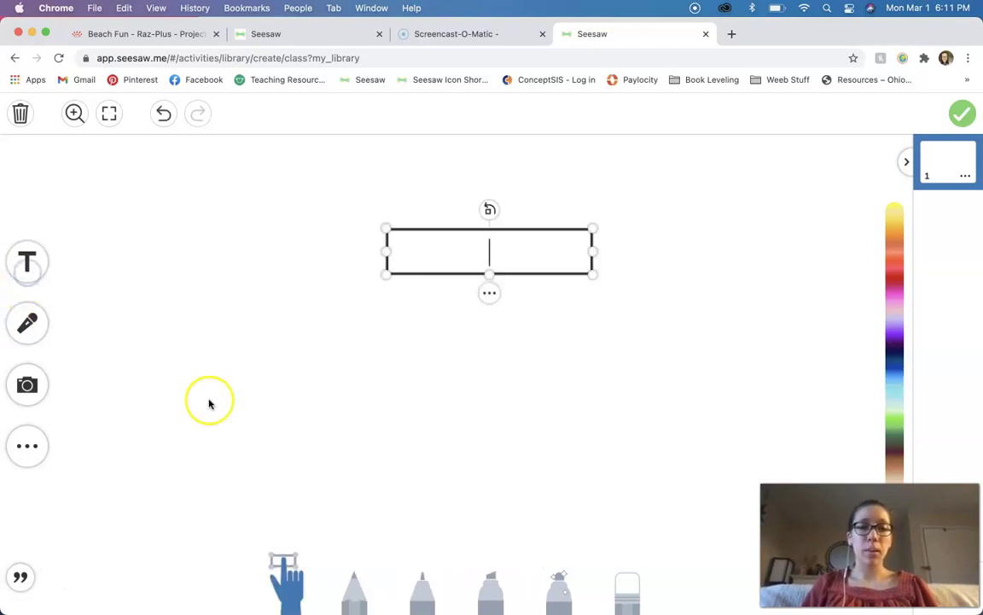
text(i can )
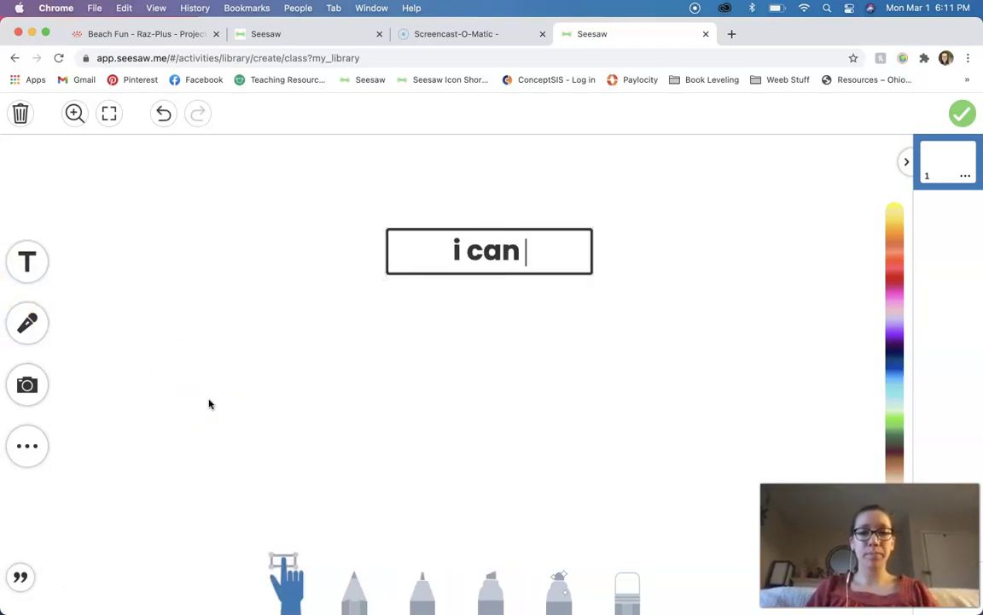
text(see the cat)
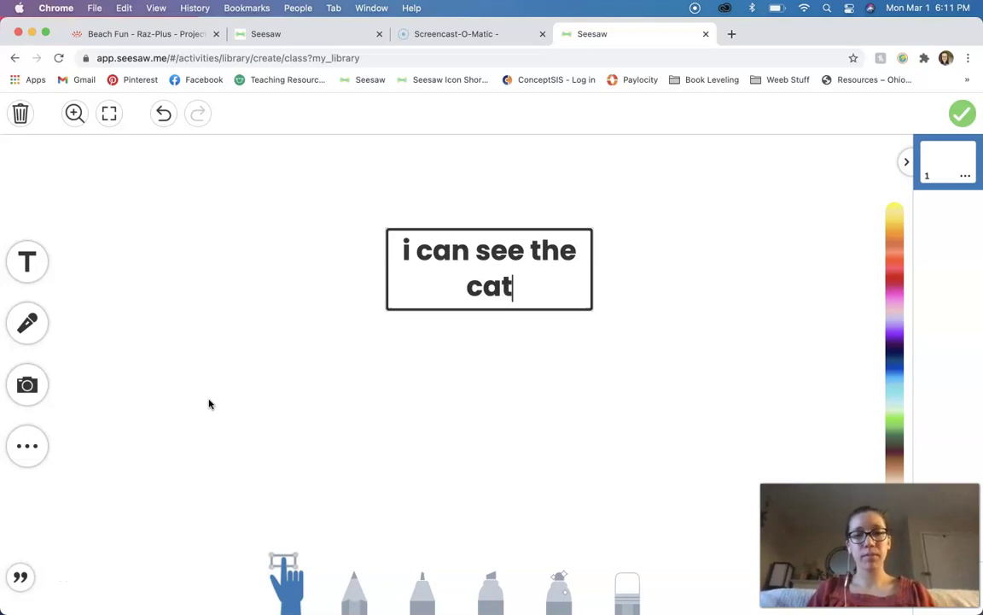
click(620, 408)
drag(591, 277, 701, 231)
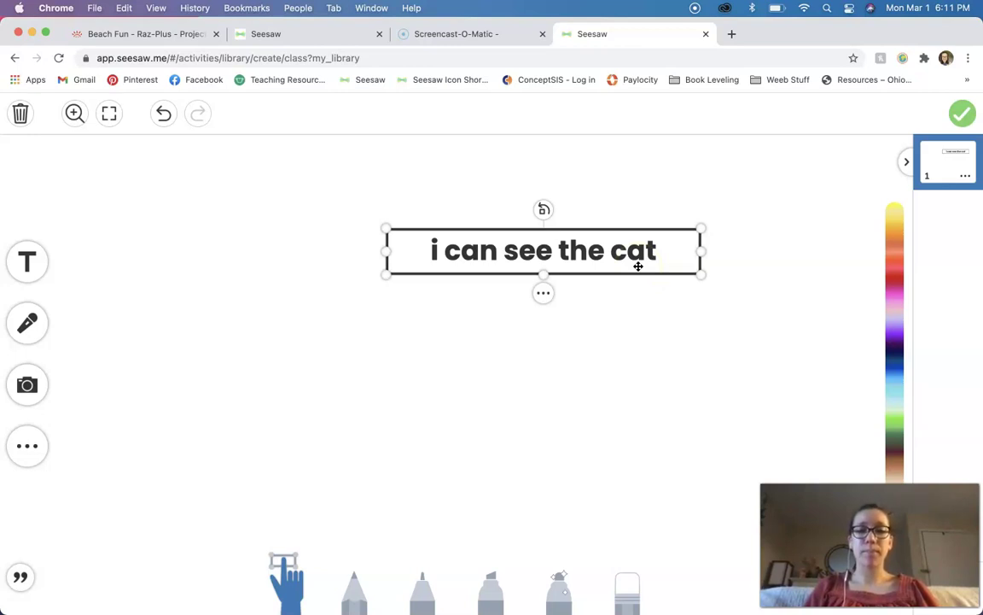
click(436, 248)
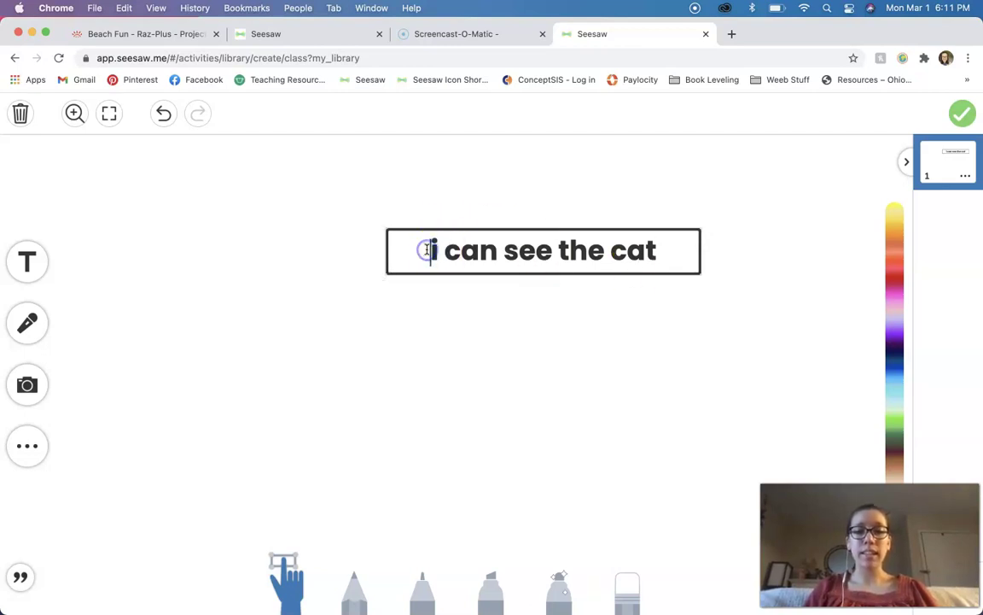
Step: Capitalize the first letter and add a period so the box reads 'I can see the cat.'
click(436, 255)
click(438, 254)
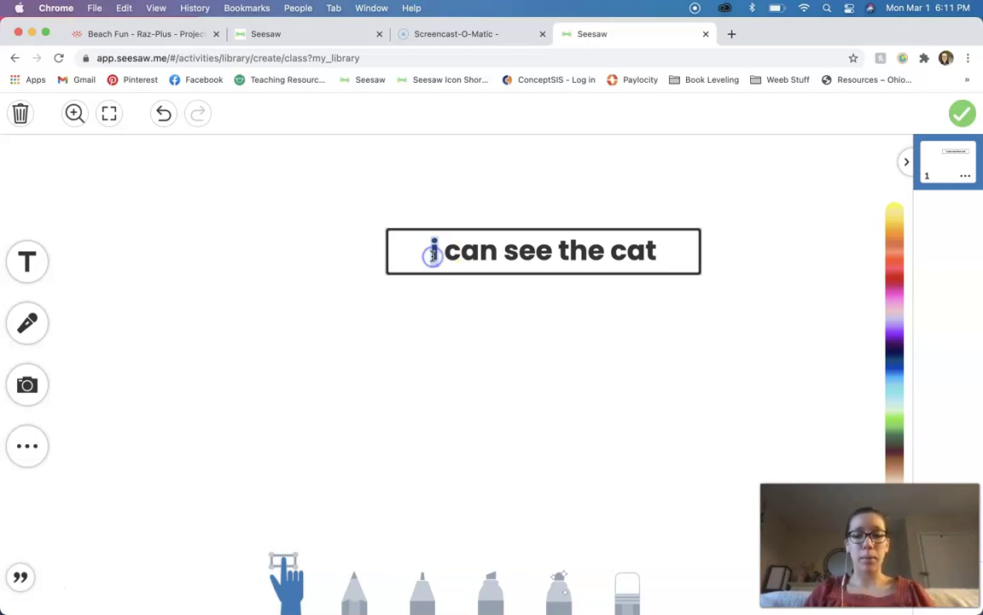
key(BackSpace)
text(I)
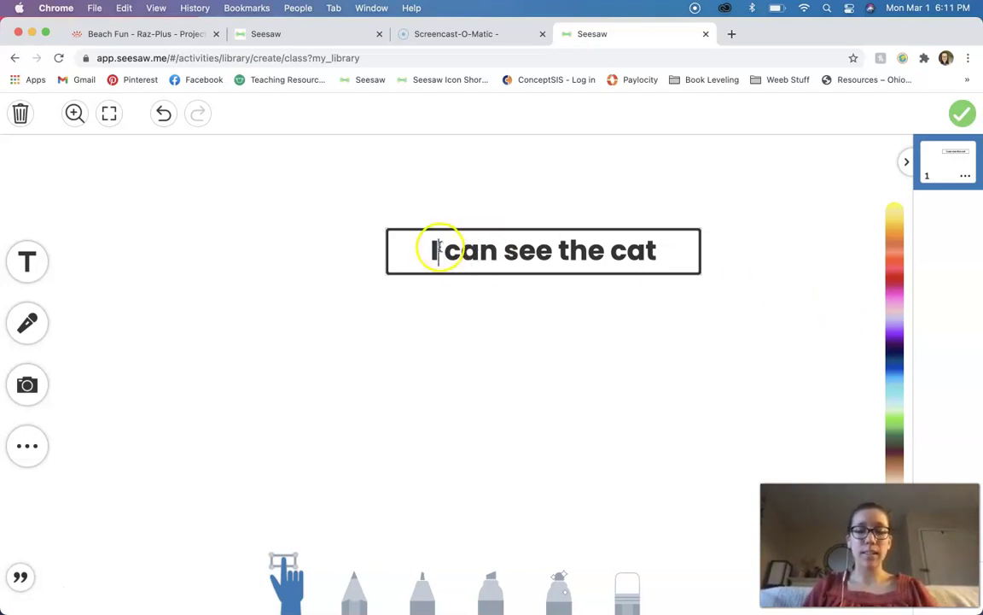
click(666, 255)
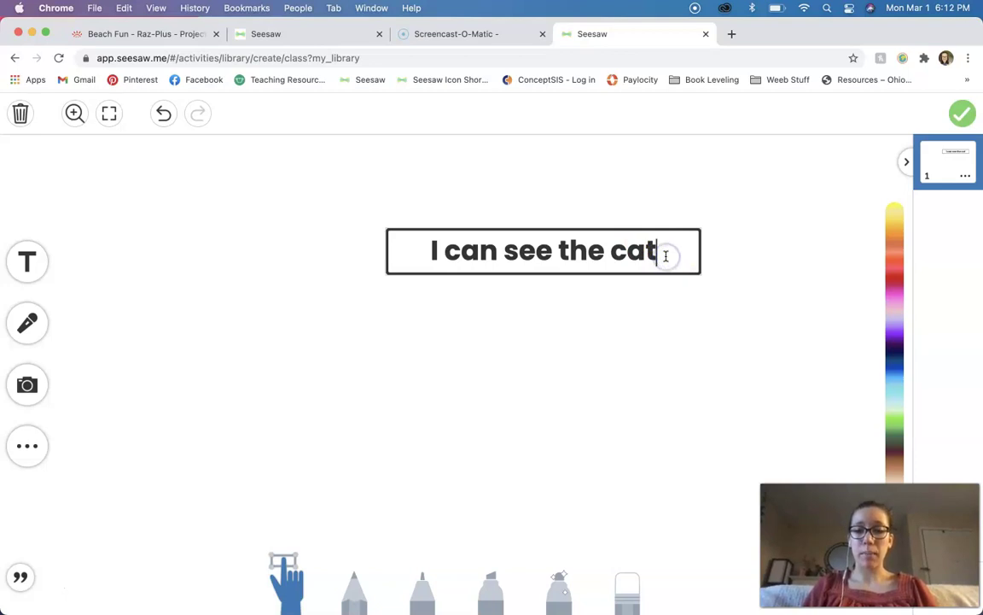
text(.)
Step: Drag the cat sentence box up and to the left on the page
click(580, 260)
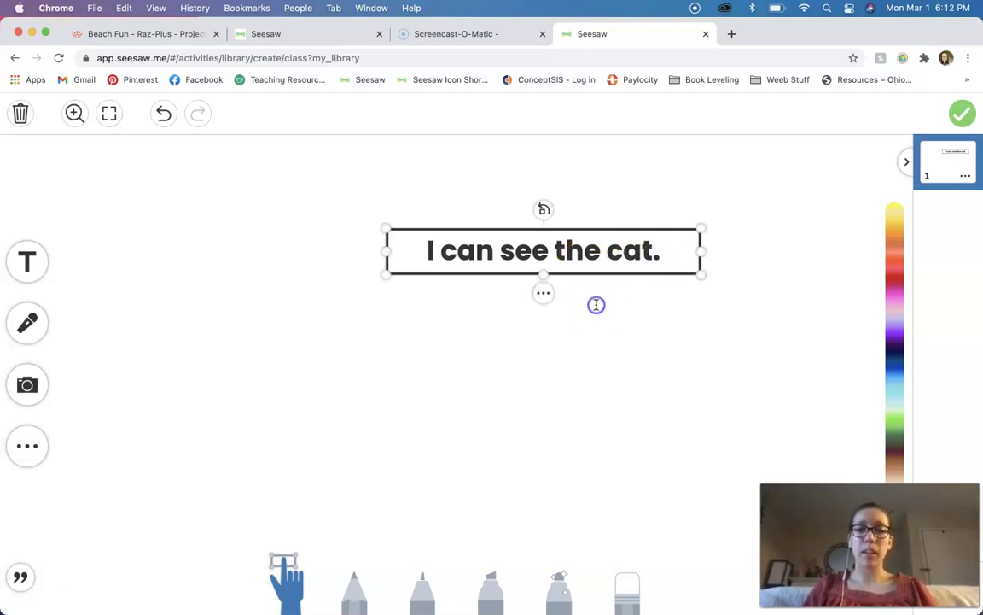
drag(595, 253, 514, 235)
click(371, 292)
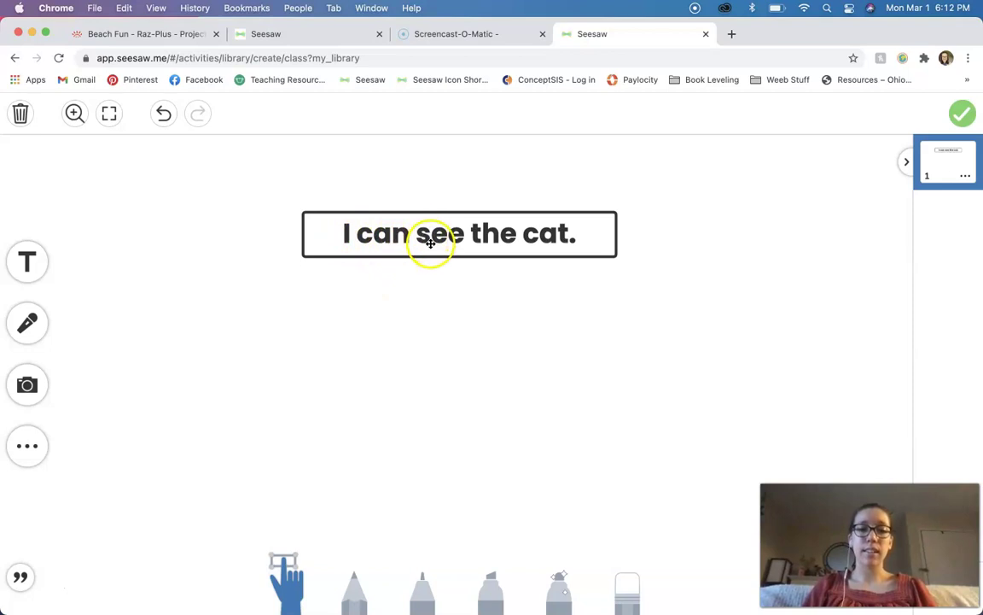
click(565, 244)
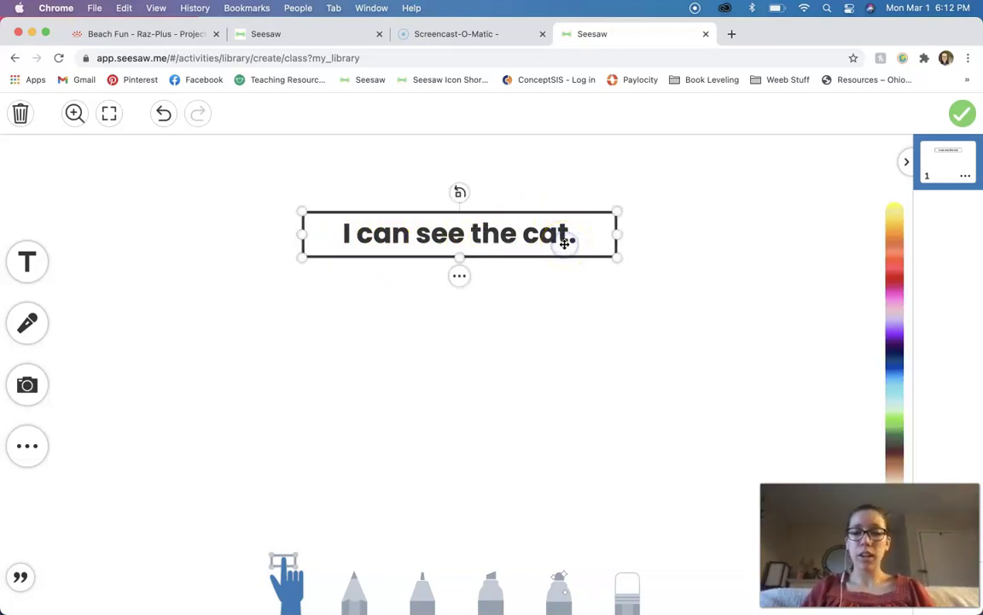
Step: Delete the cat sentence box and add a new text box reading 'he is going to the store'
key(BackSpace)
click(22, 256)
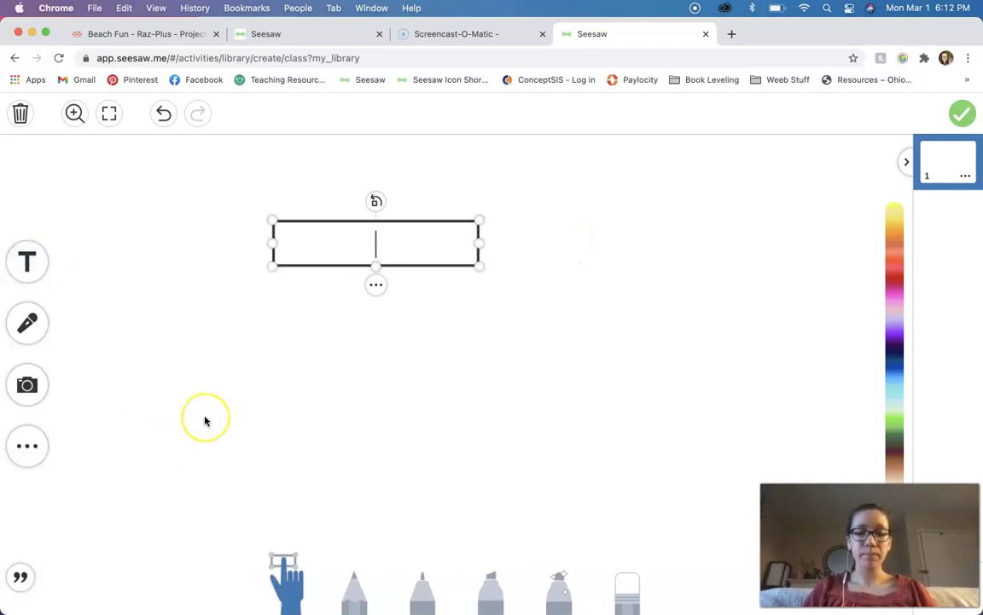
text(he is going )
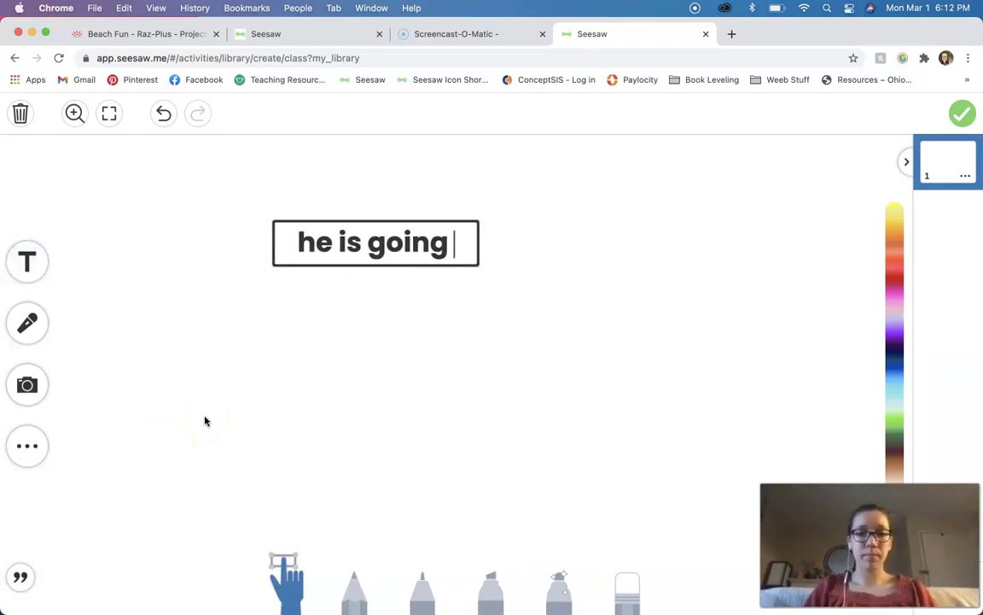
text(to the stor)
key(BackSpace)
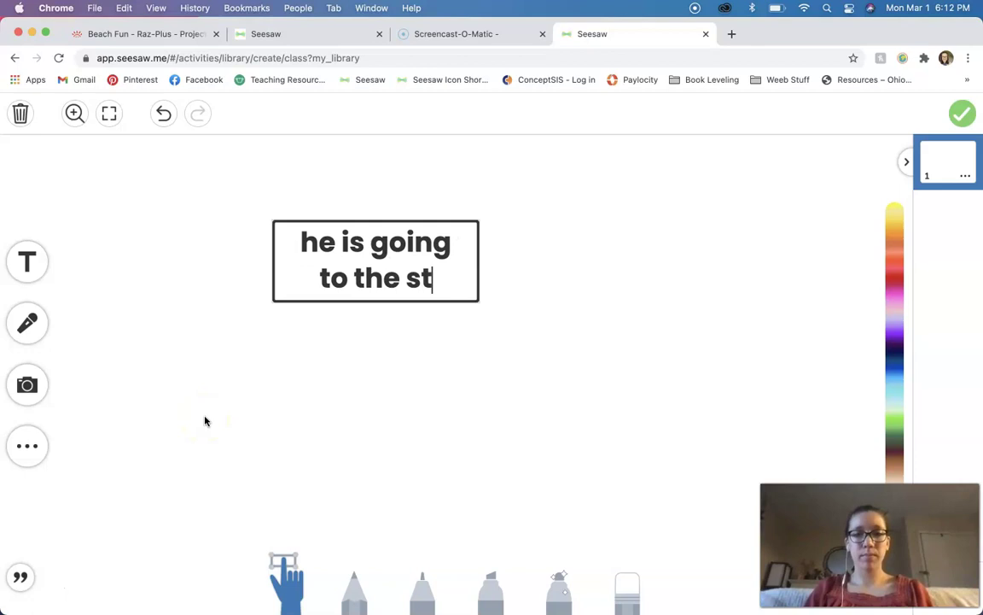
text(ore)
click(357, 451)
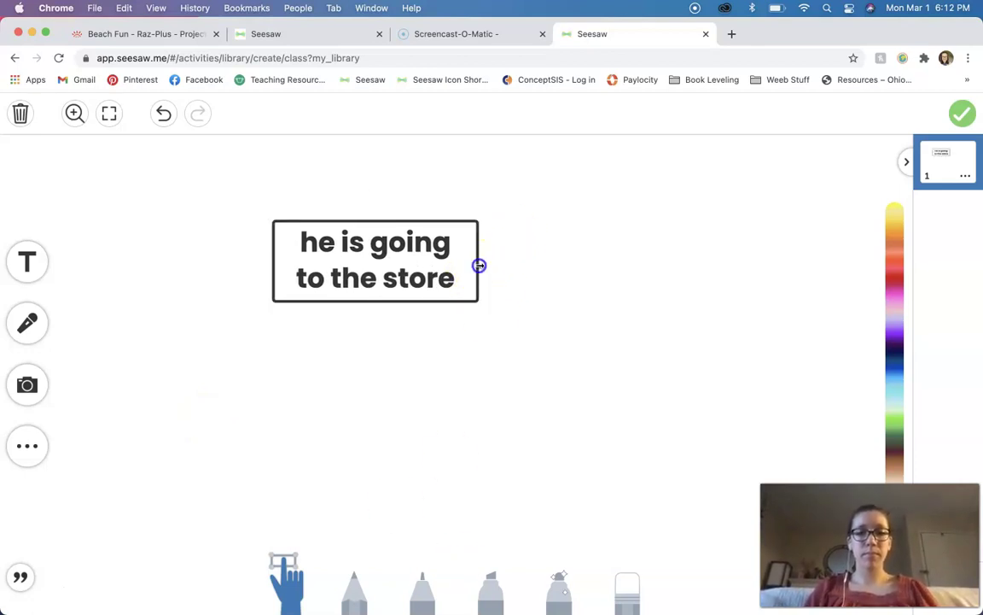
Step: Widen the store sentence box so the sentence fits on one line
drag(480, 263, 654, 265)
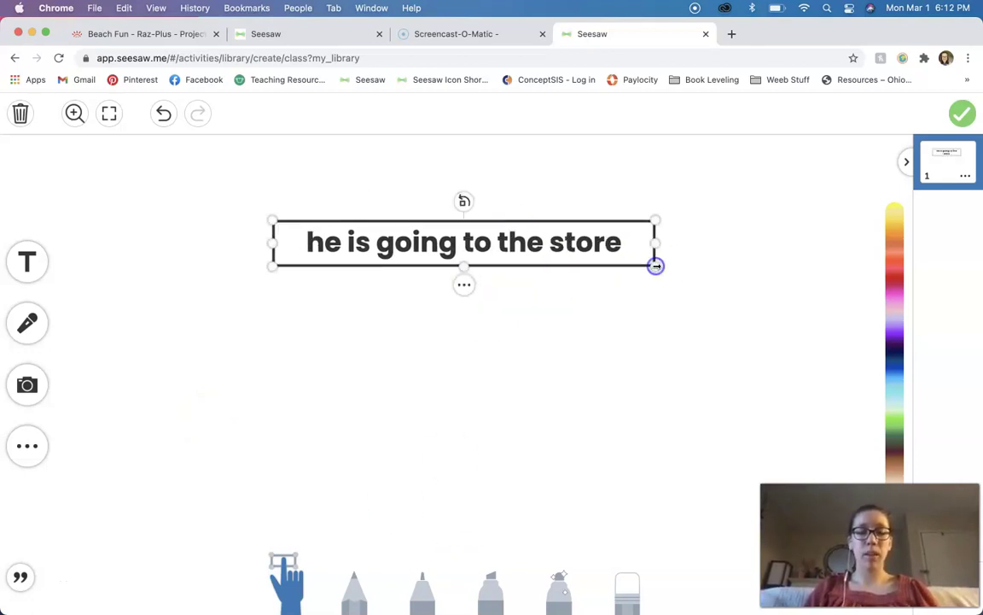
click(514, 346)
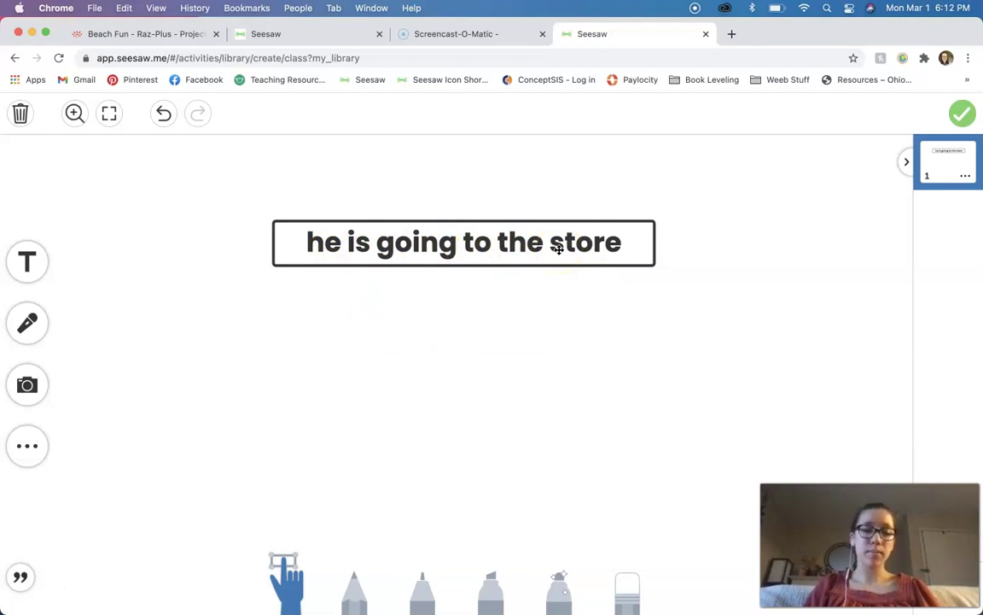
double_click(324, 242)
Step: Correct the sentence to 'He is going to the store.' with a capital H and period, then select the box
click(325, 243)
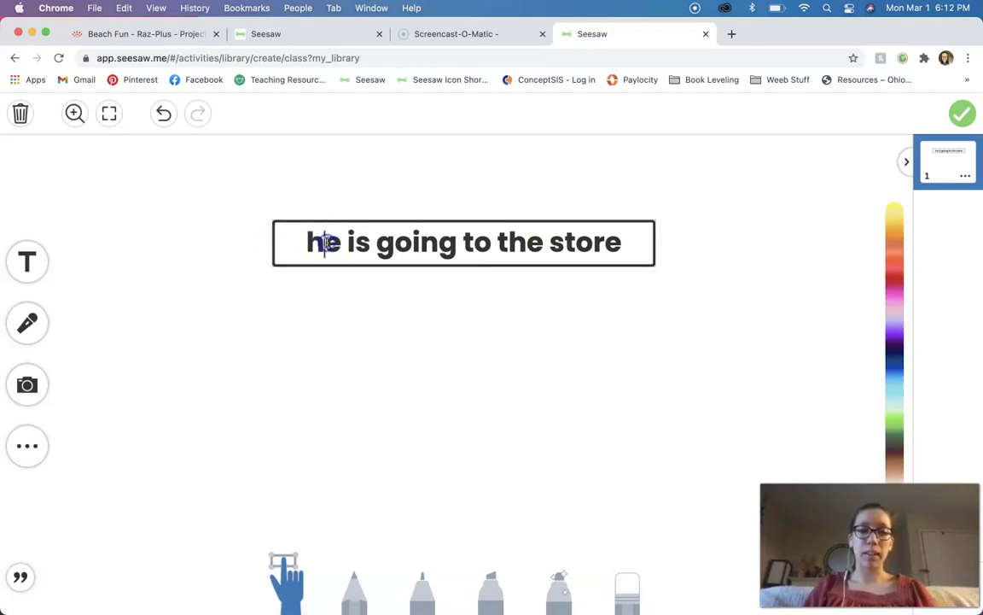
key(BackSpace)
text(H)
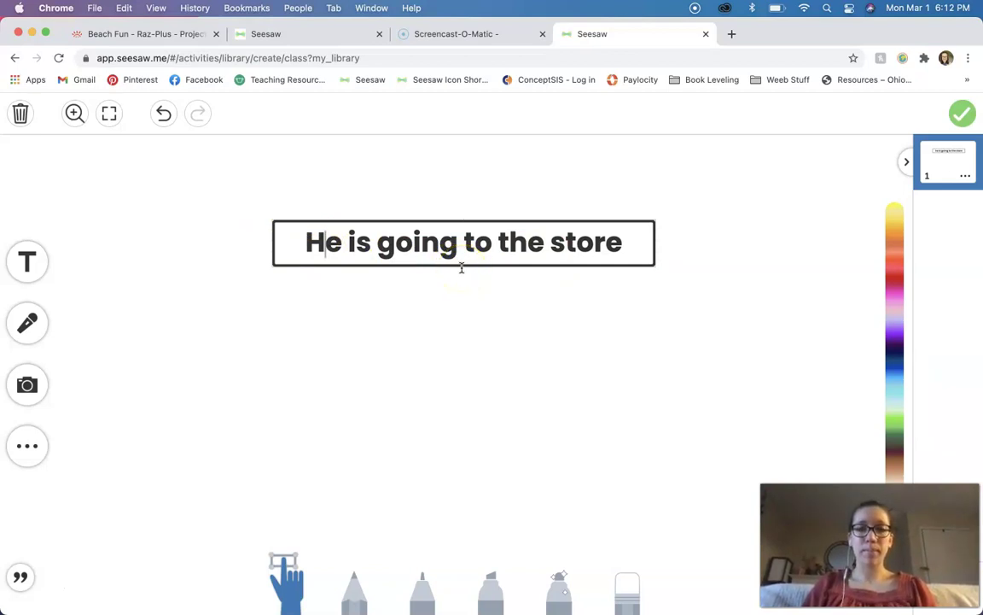
shift+click(620, 248)
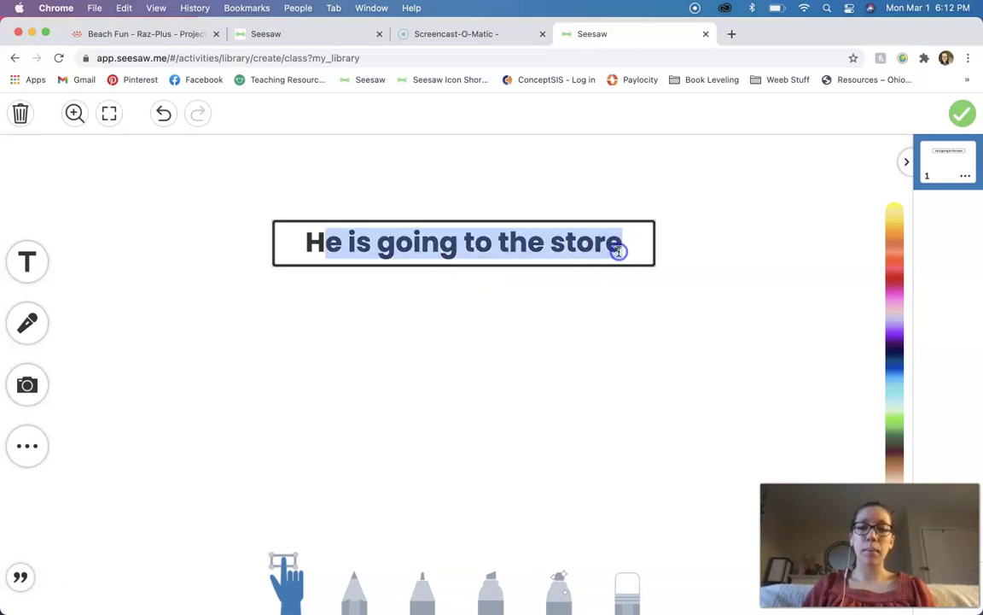
click(619, 251)
text(.)
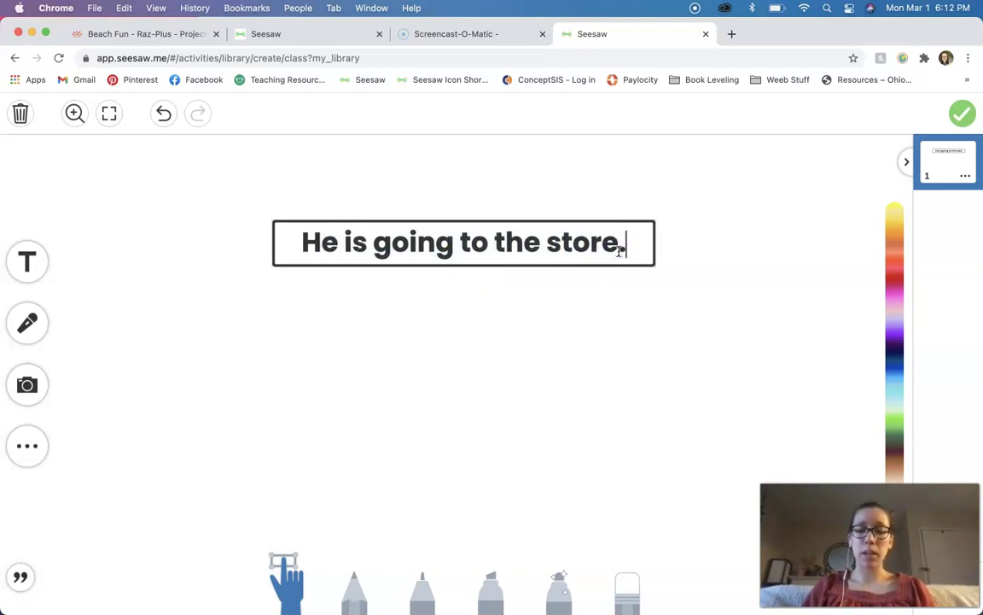
click(577, 308)
click(576, 307)
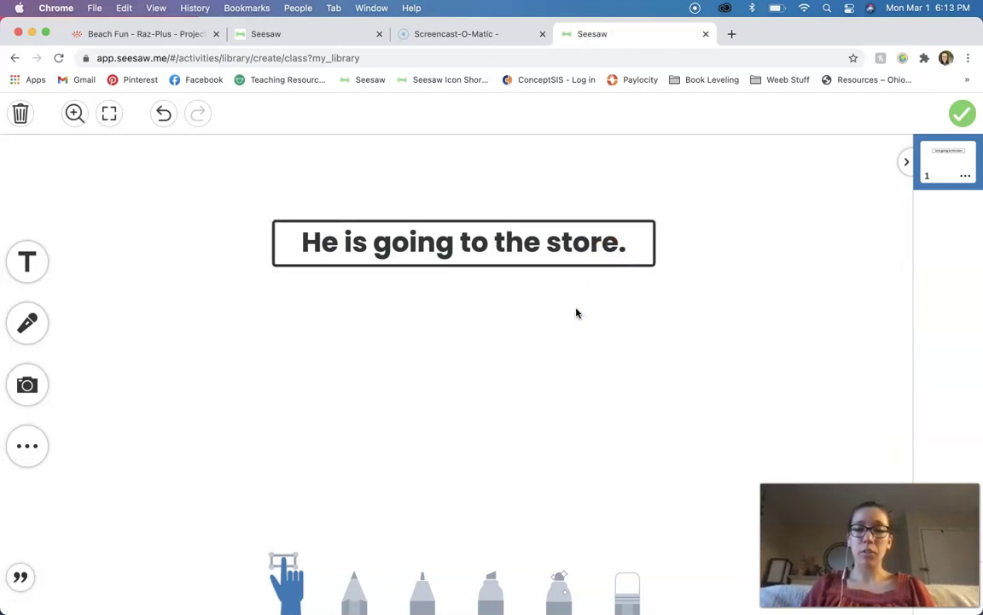
click(354, 301)
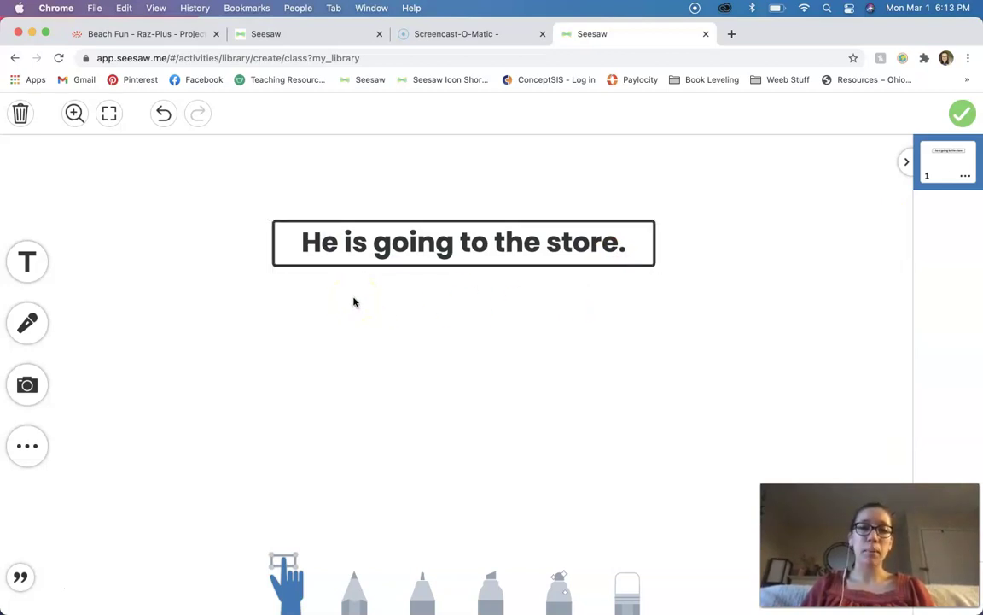
mouse_move(354, 302)
mouse_down()
mouse_move(325, 258)
mouse_move(590, 238)
mouse_up()
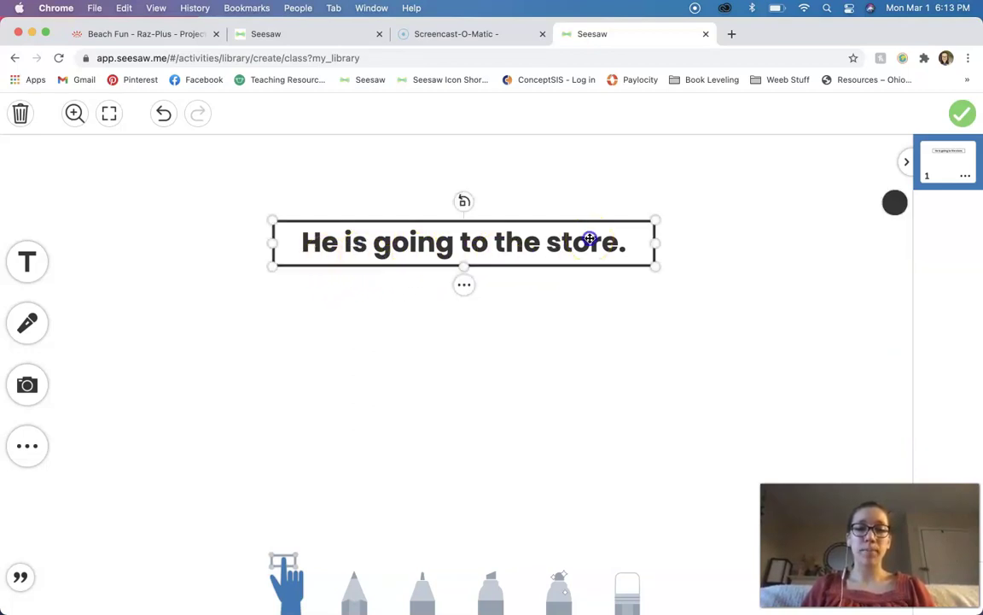
Step: Add a new text box reading 'when will he be back' and widen it to fit one line
click(26, 261)
text(when will)
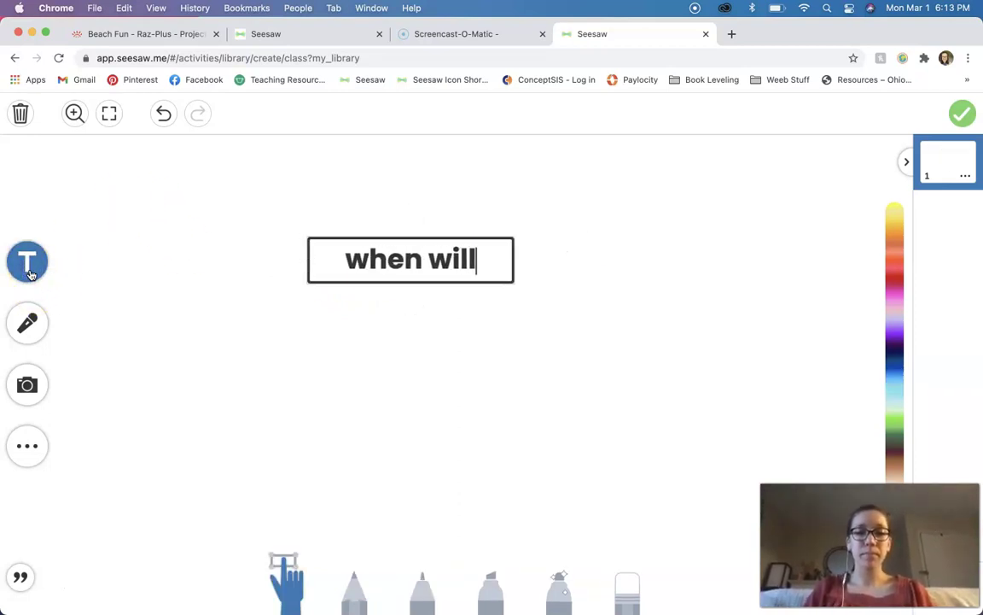
text( he be back)
click(251, 413)
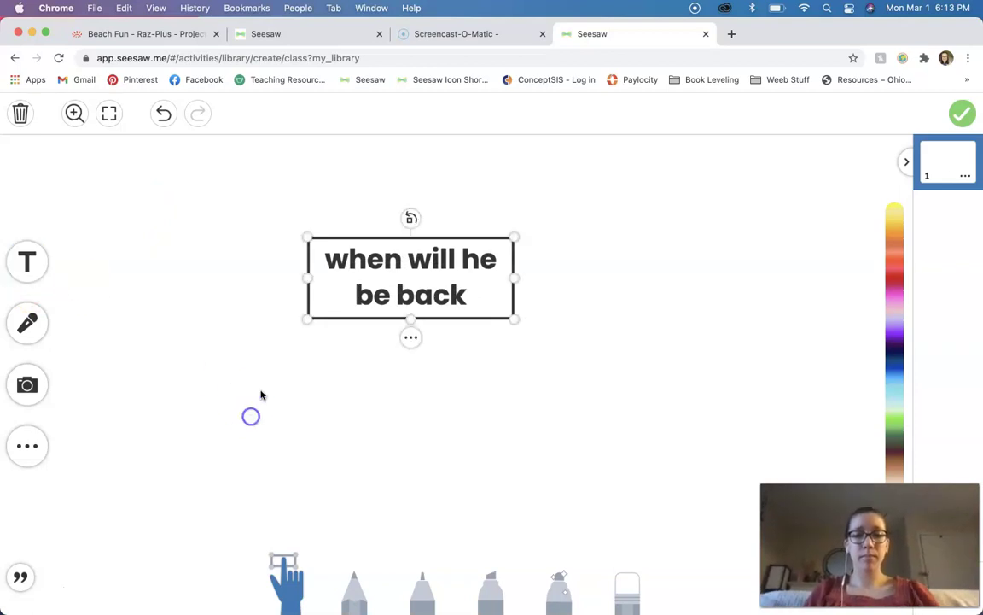
drag(515, 279, 654, 268)
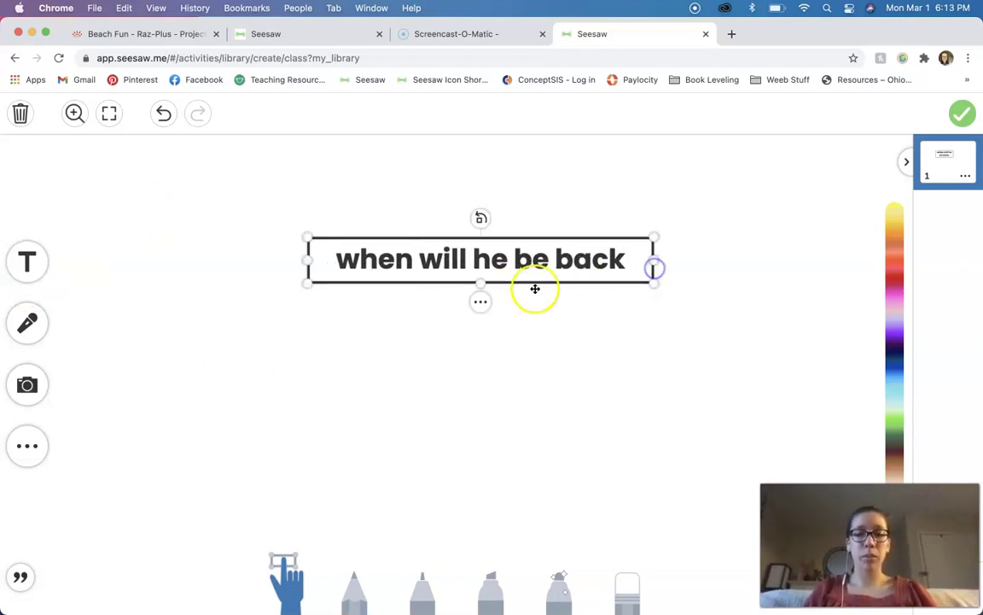
click(499, 343)
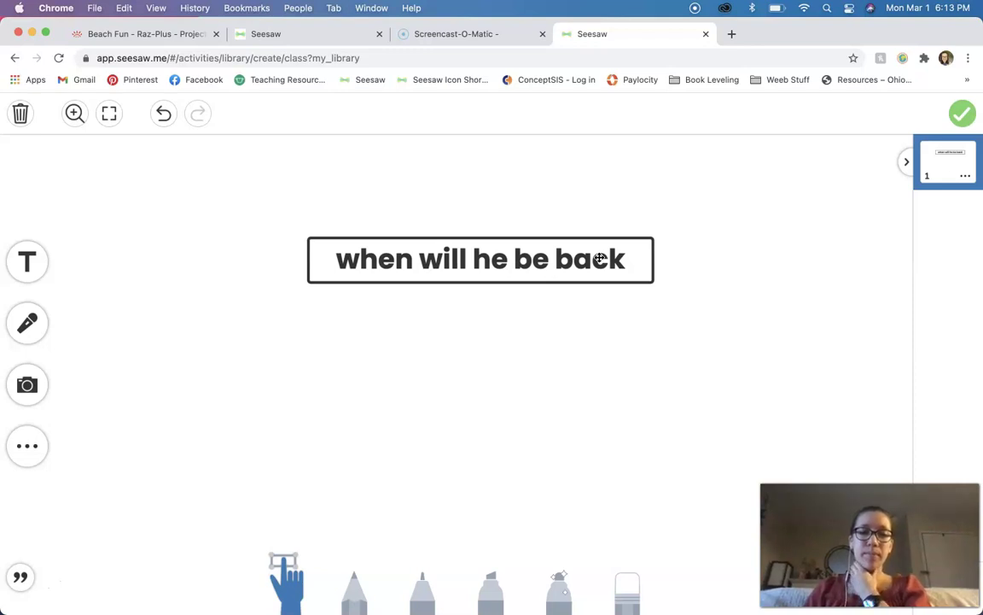
Step: Replace the lowercase w with W and add a question mark after 'back'
double_click(359, 261)
click(359, 261)
click(361, 260)
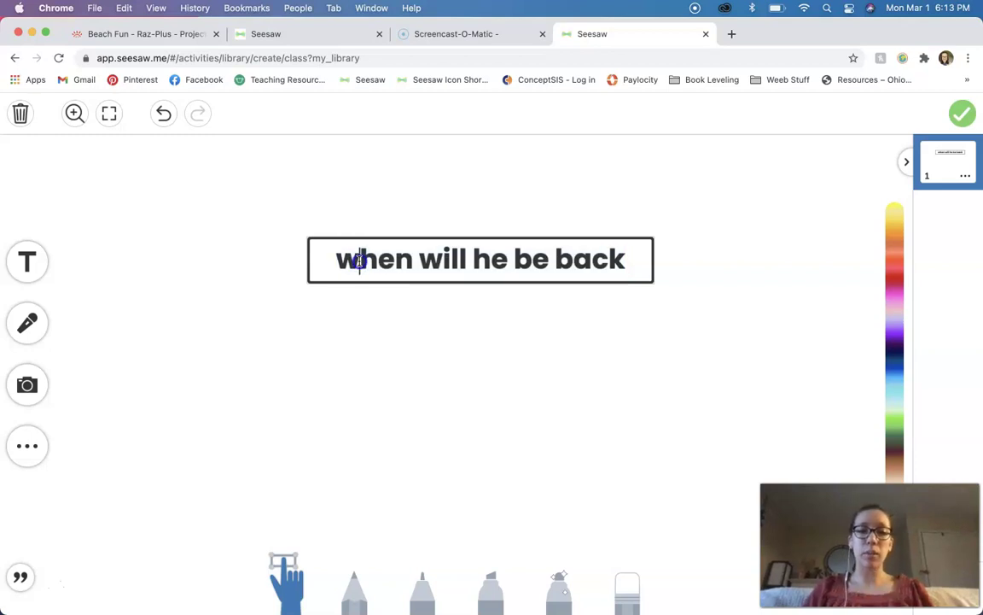
key(BackSpace)
text(W)
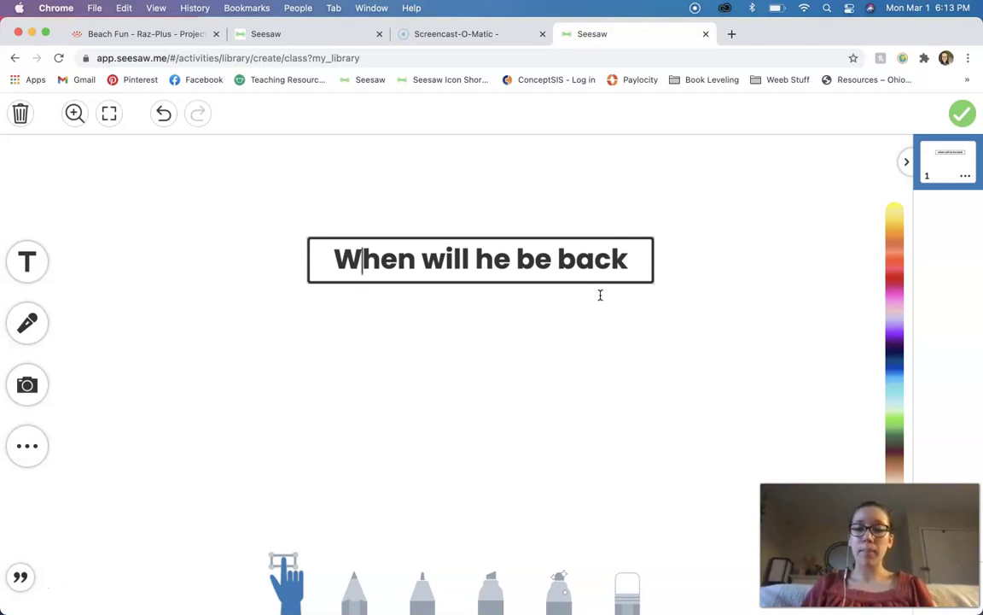
shift+click(637, 263)
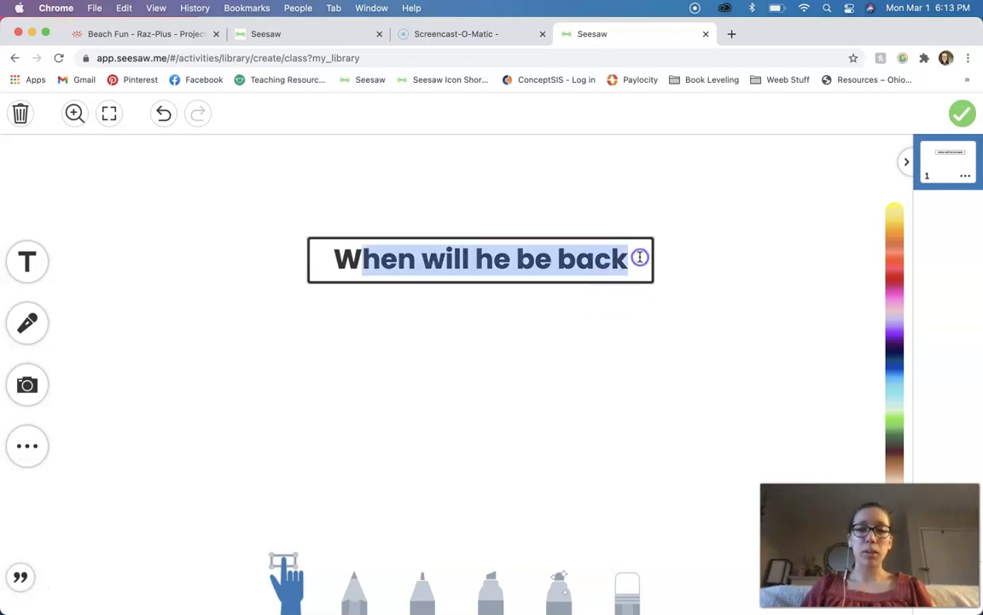
click(638, 258)
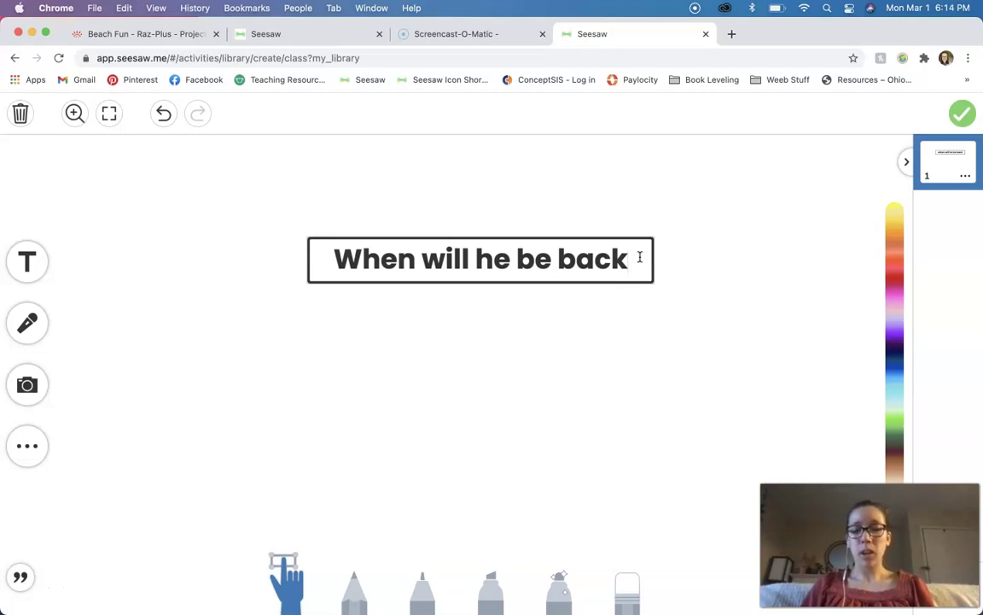
text(?)
click(542, 373)
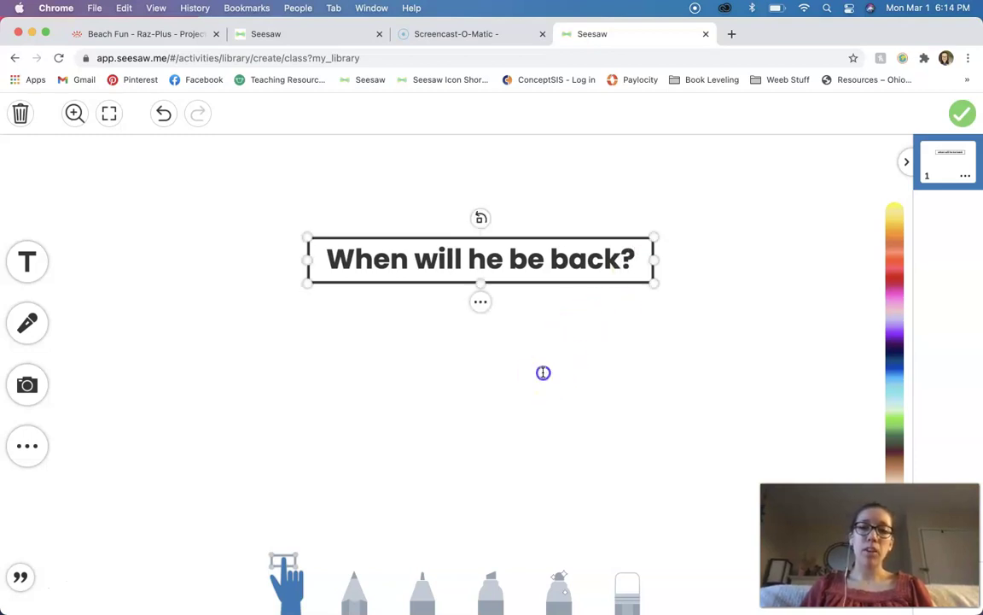